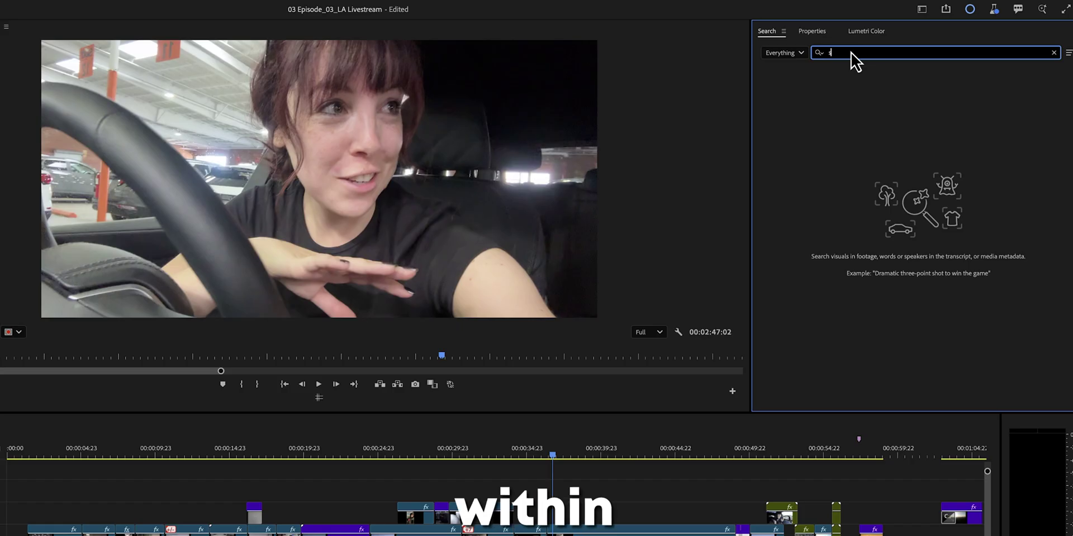
- Expand the 01 Video folder and scroll through its dated LA bins during media analysis
text(ul)
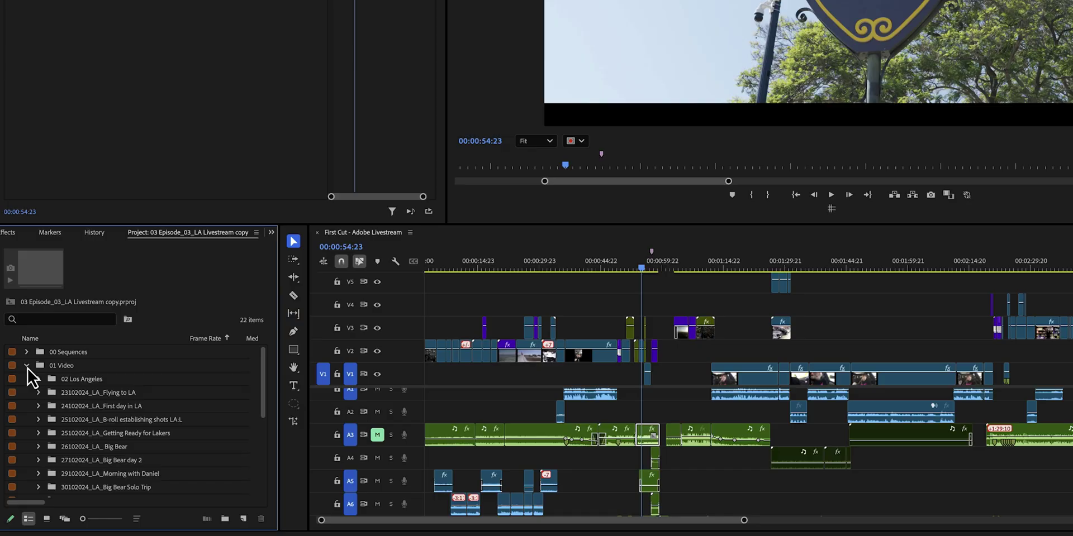
drag(264, 383, 263, 409)
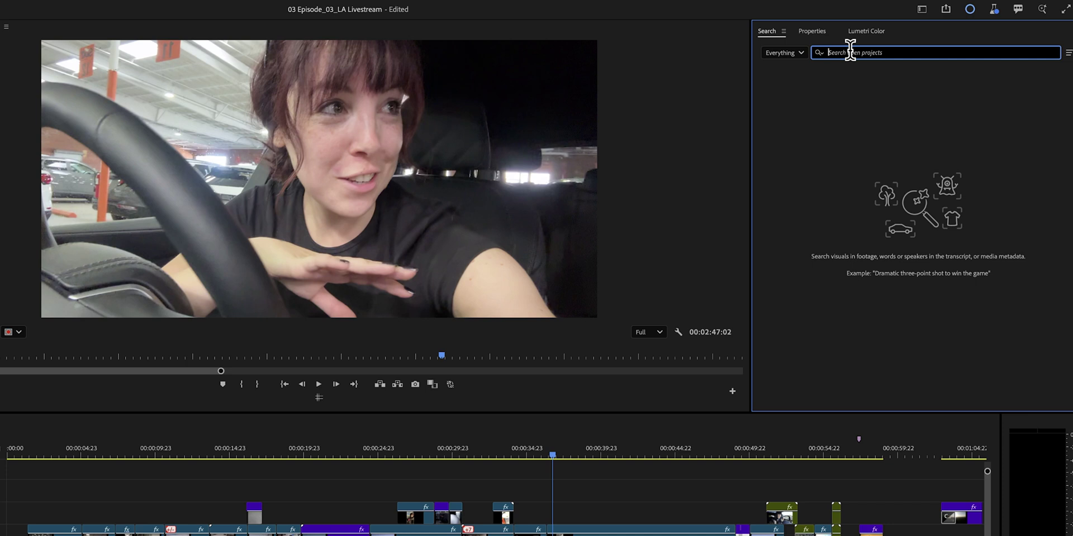
- Search for 'skull', filter matches to Sequence, and jump to the First Cut result
text(skull)
key(Return)
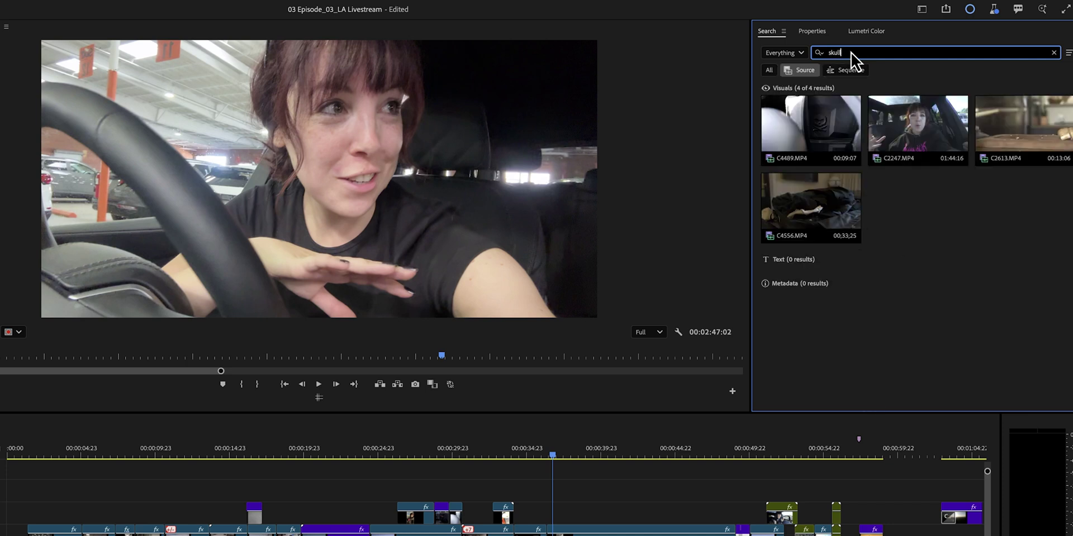
click(812, 134)
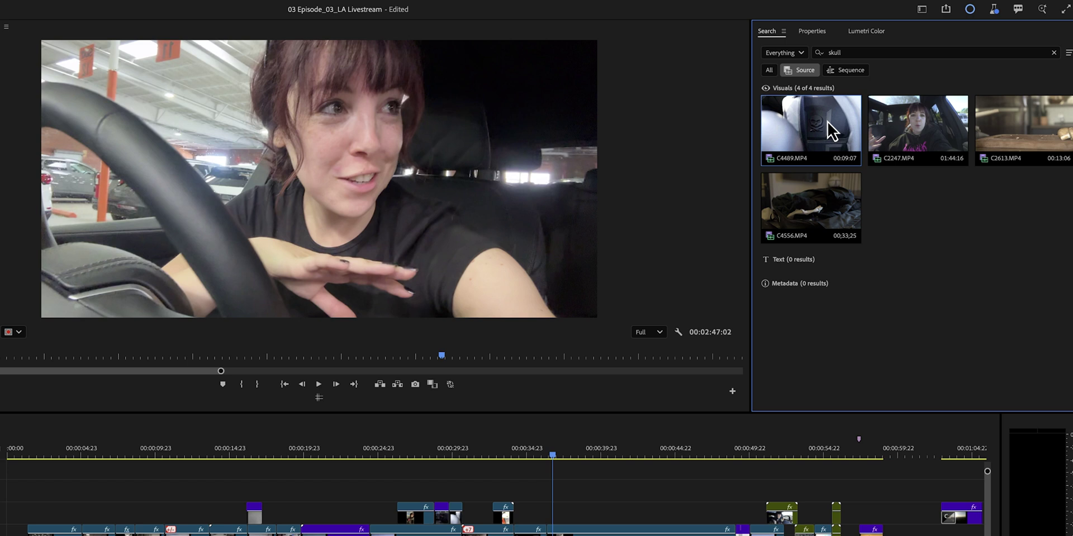
click(841, 72)
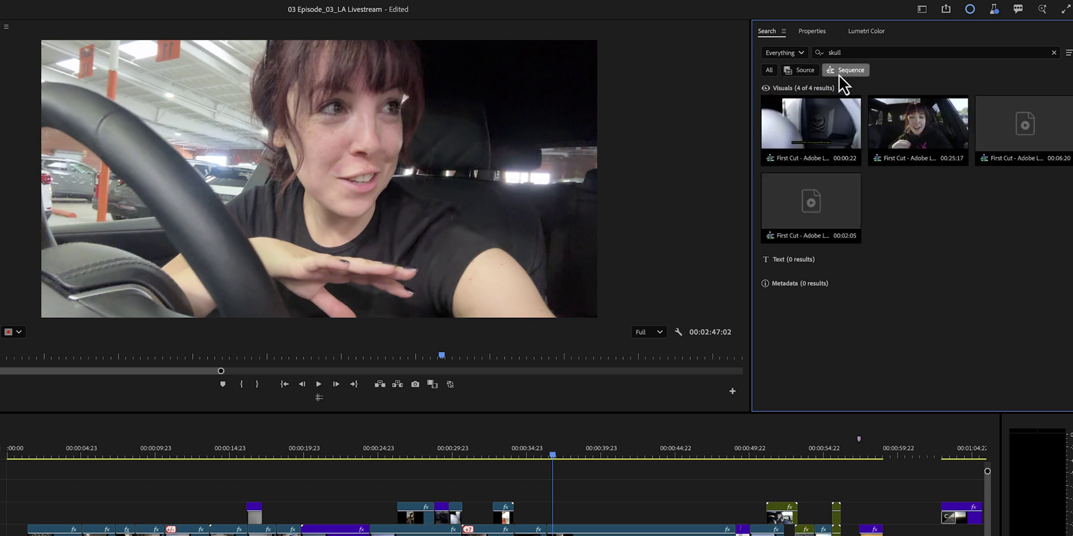
click(820, 126)
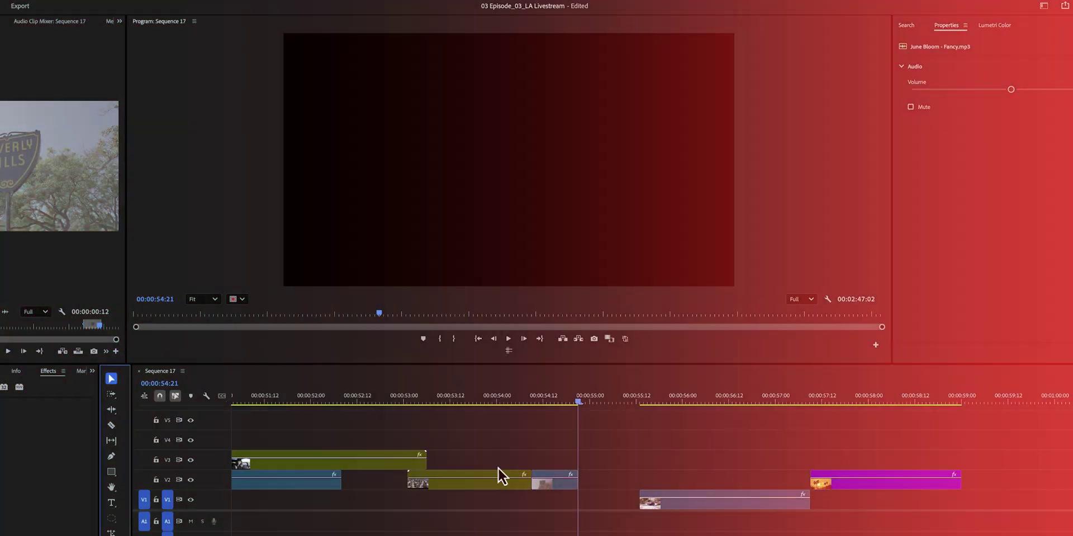
- Trim the V2 Beverly Hills clip's end back a frame and check the edit point
click(605, 481)
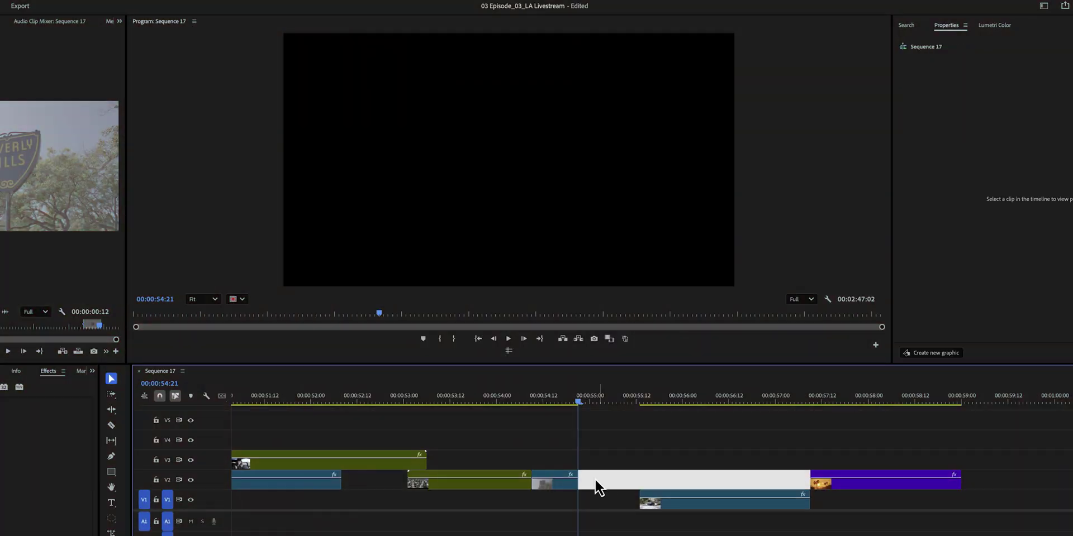
drag(641, 481, 614, 480)
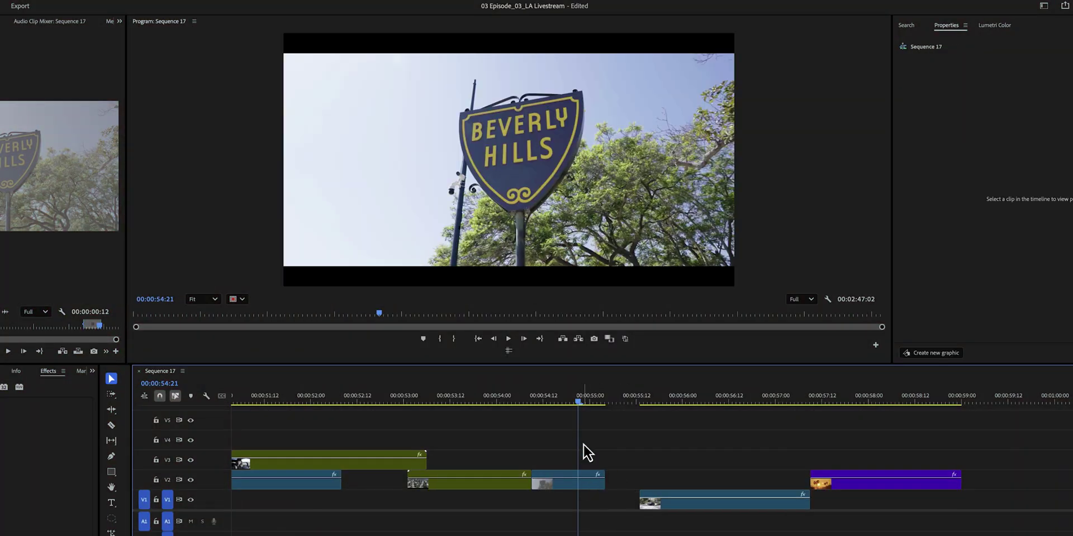
mouse_move(580, 403)
mouse_down()
mouse_move(606, 407)
mouse_move(583, 404)
mouse_up()
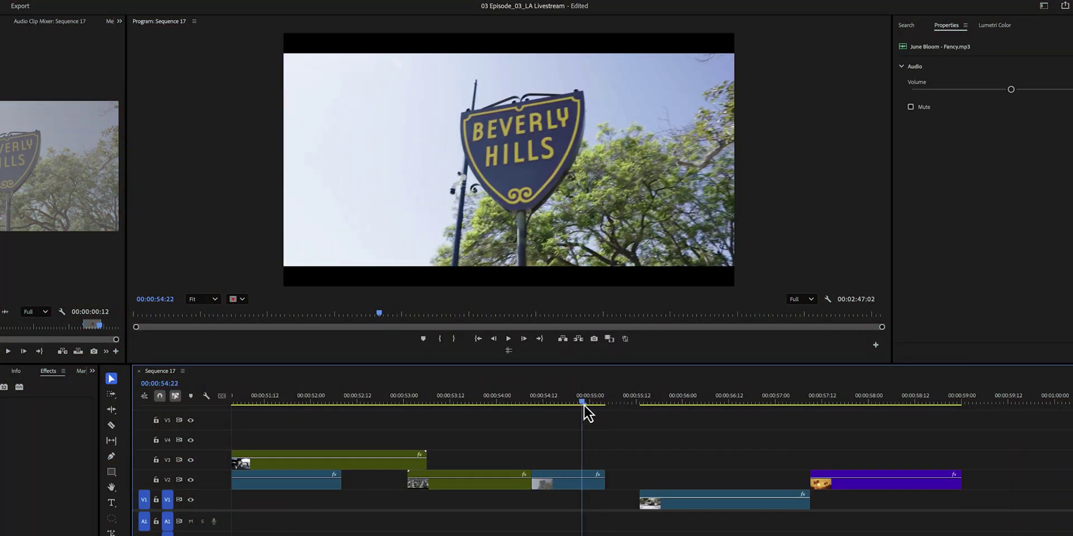
drag(613, 476, 580, 488)
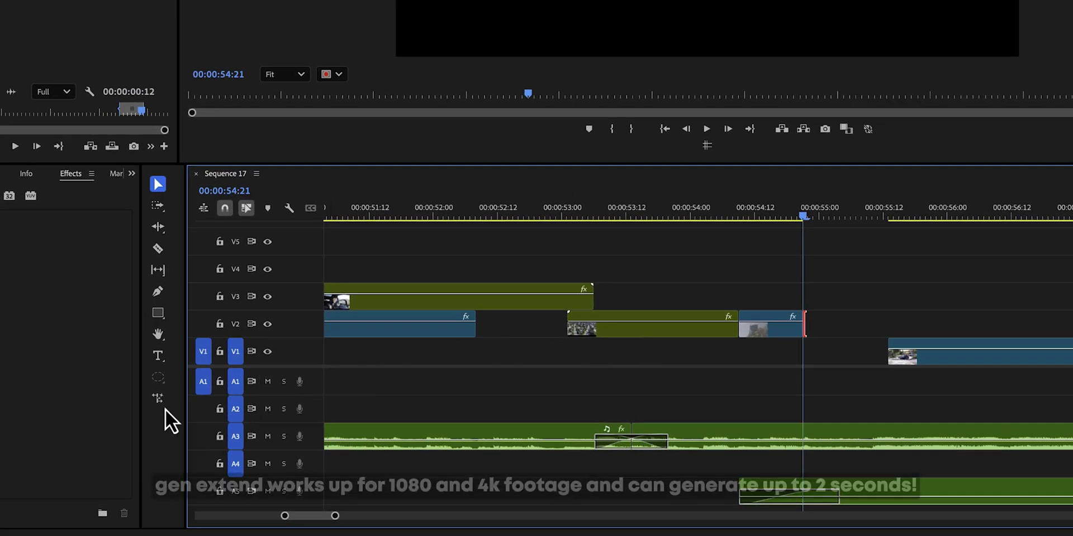
- Generative Extend the Beverly Hills clip to 55:12 and review the generated frames
click(158, 398)
drag(800, 331, 817, 333)
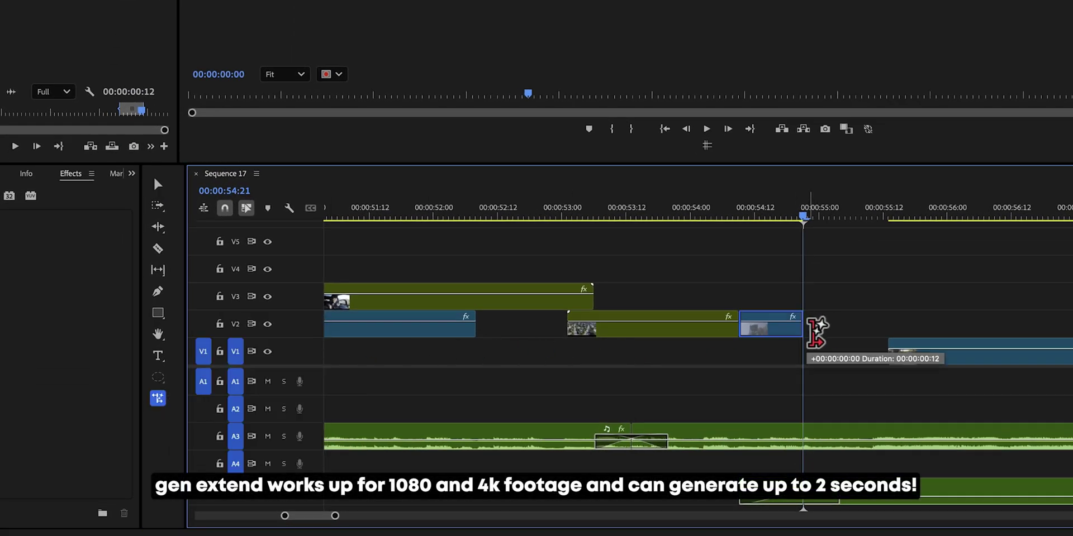
drag(889, 329, 888, 329)
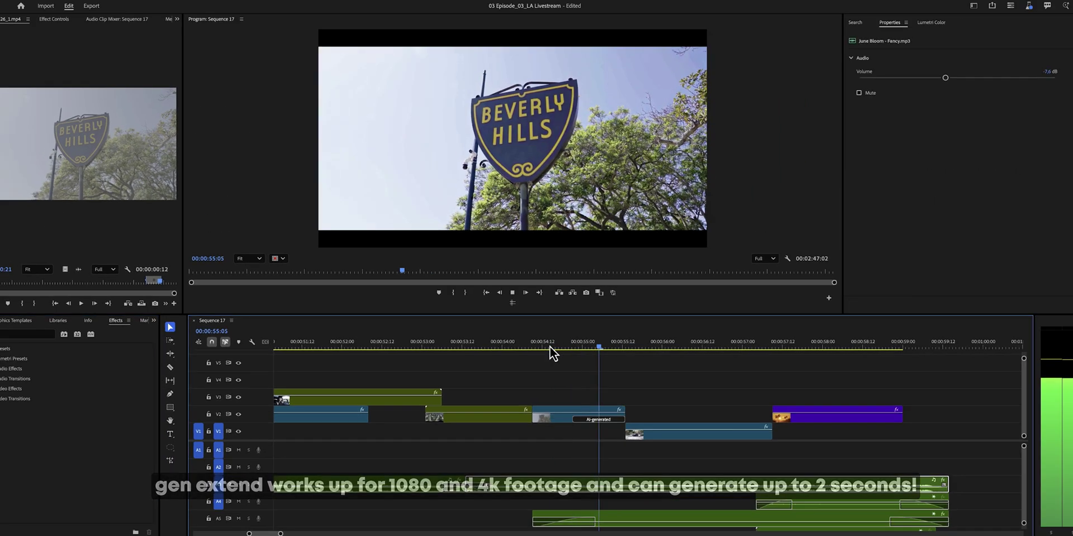
key(space)
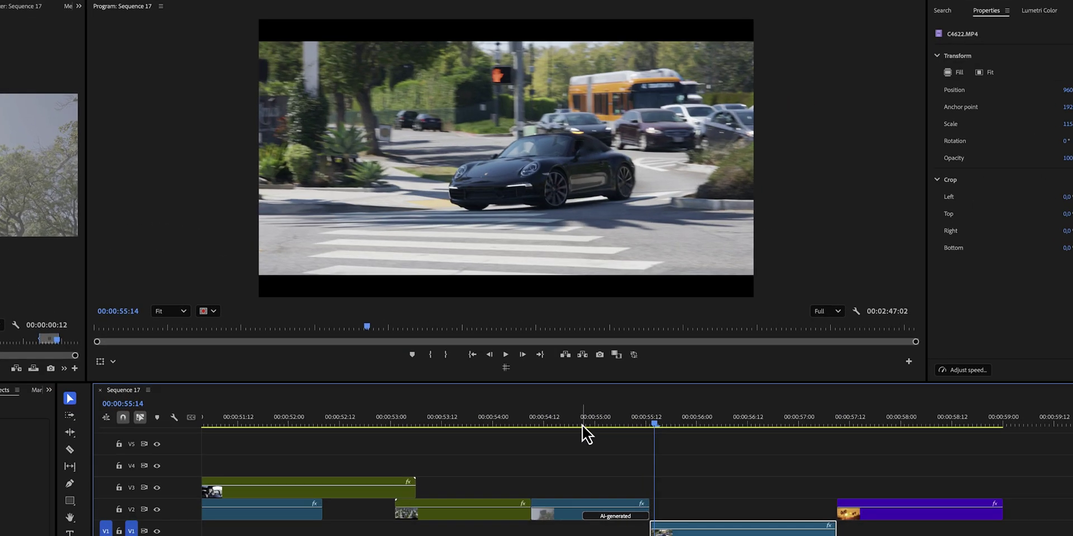
drag(582, 425, 622, 425)
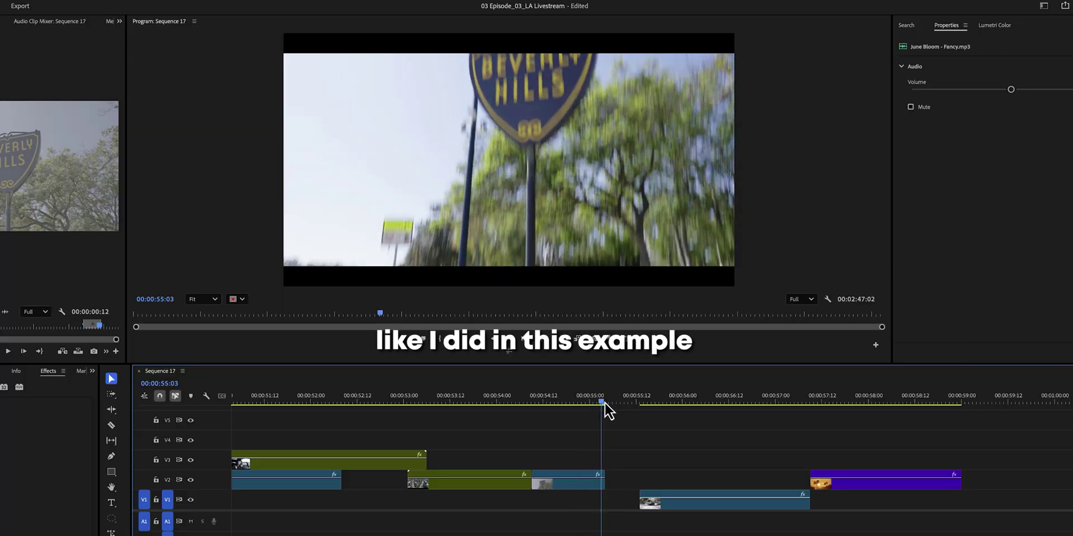
- Trim the freeway clip back a frame and play its generated extension from 00:00:50:02
drag(605, 403, 581, 404)
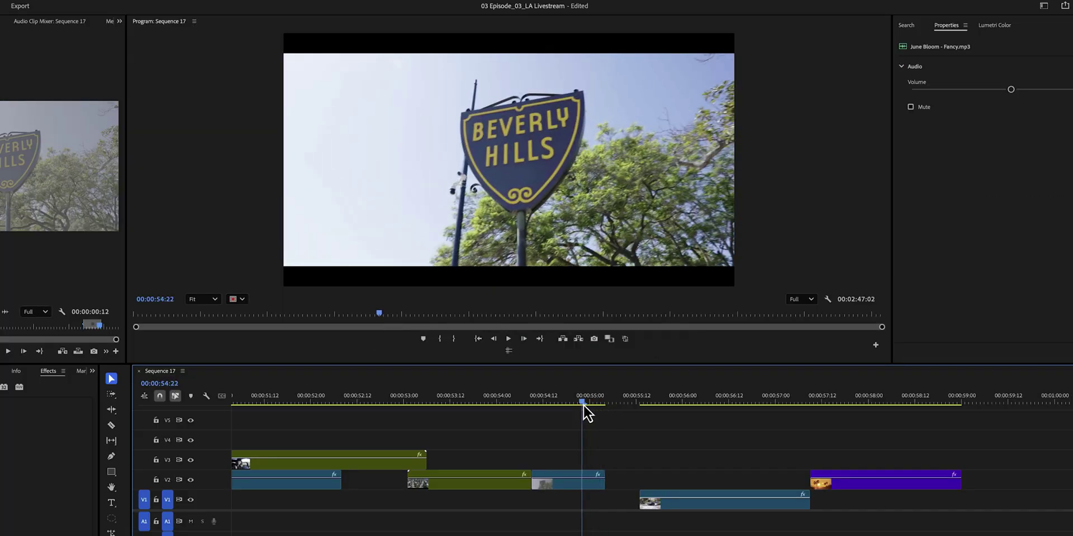
drag(611, 477, 581, 486)
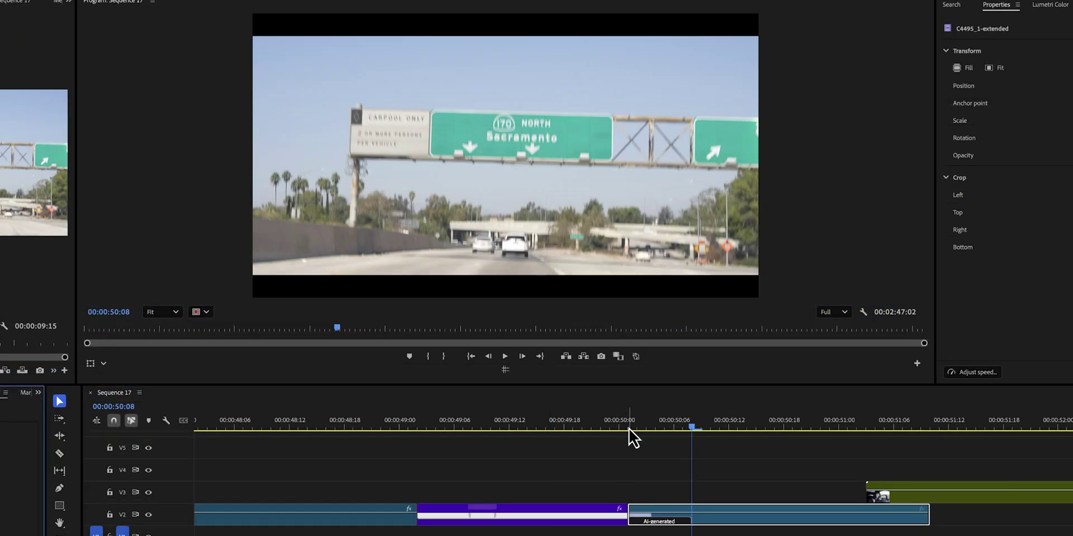
click(469, 184)
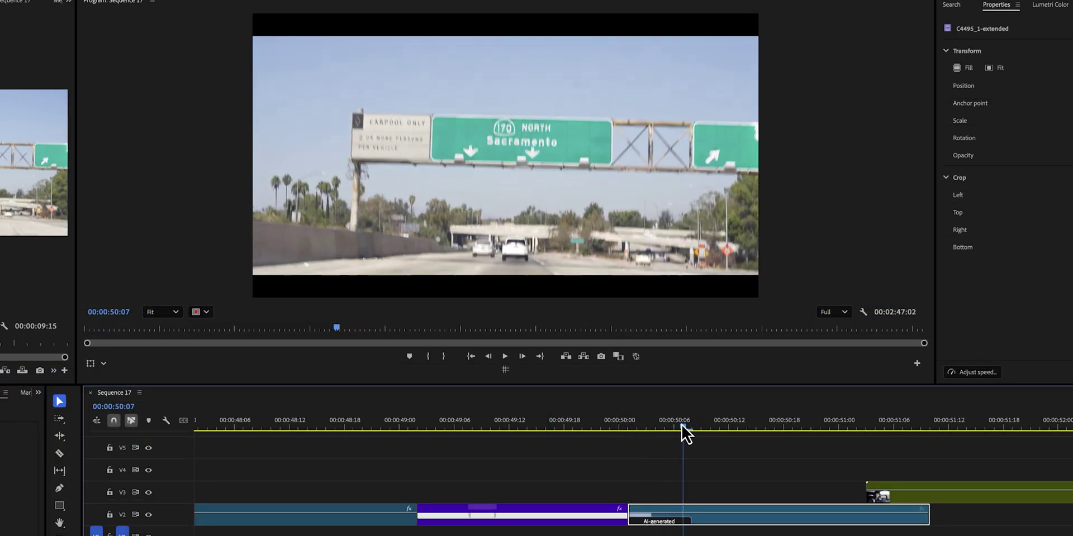
click(626, 430)
key(space)
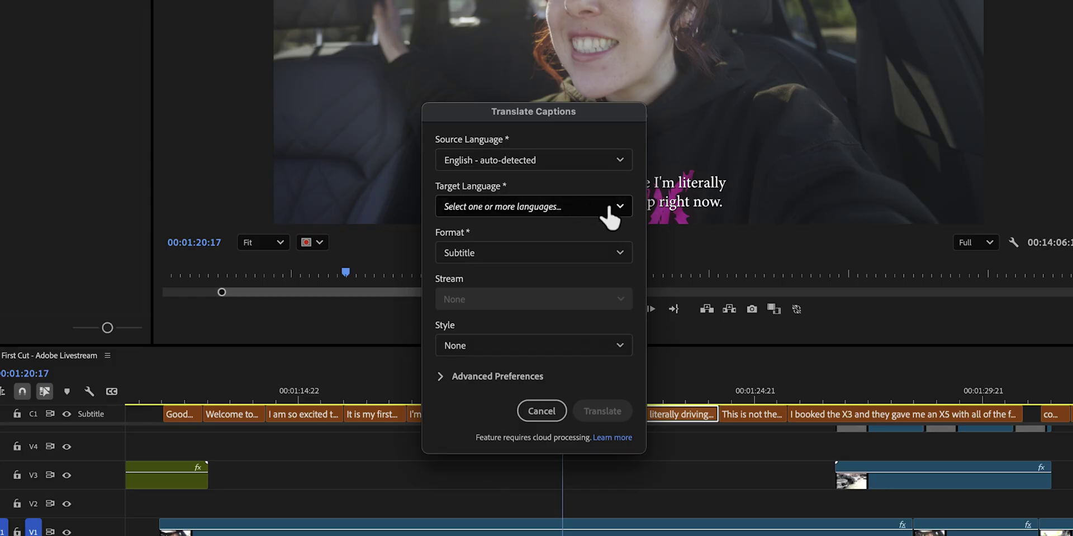
- Translate the English captions with Dutch as the target language
click(629, 210)
drag(628, 233, 629, 282)
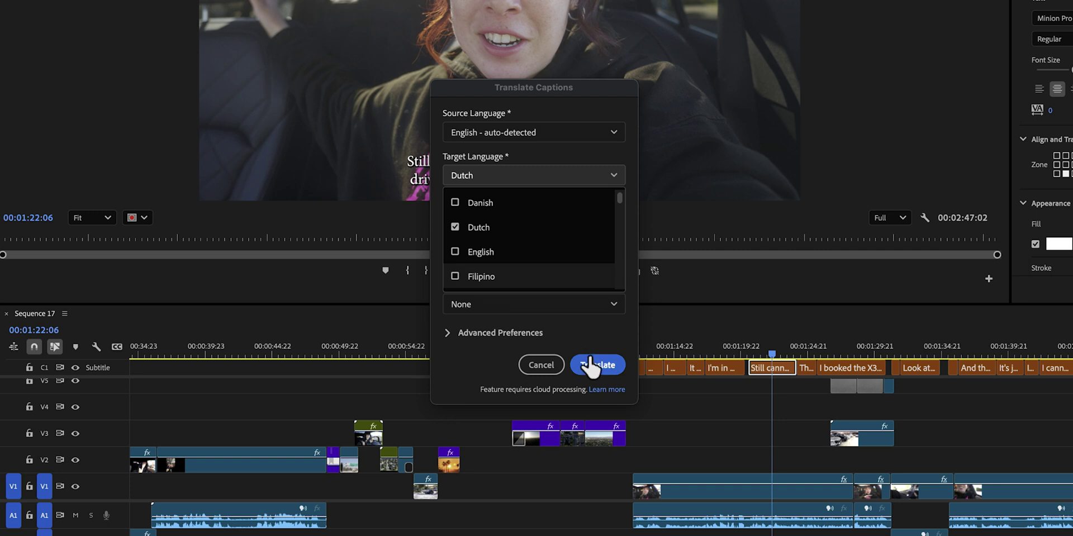
click(590, 364)
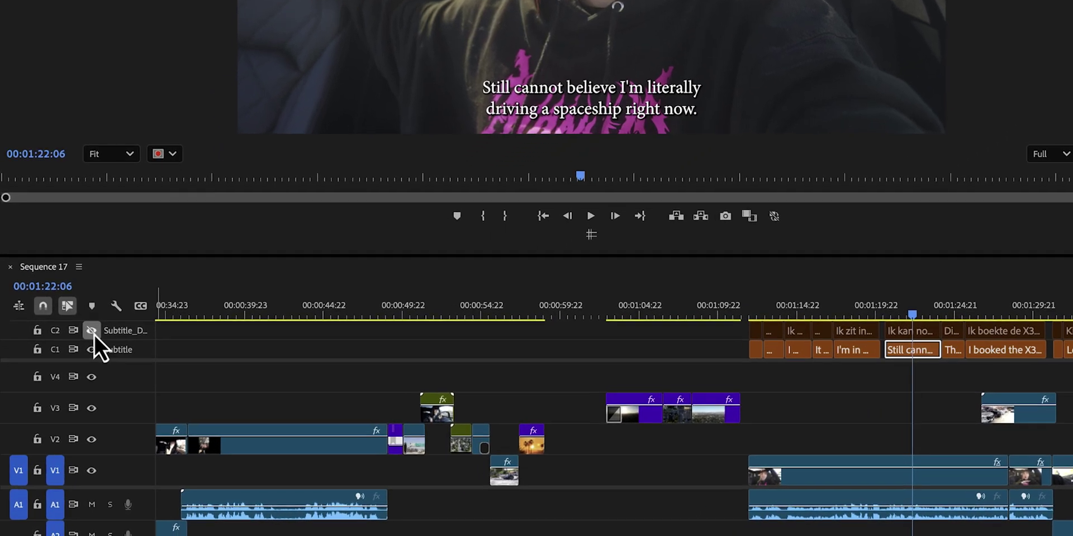
- Hide the English subtitle track, show Subtitle_Dutch, and play the sequence
click(92, 331)
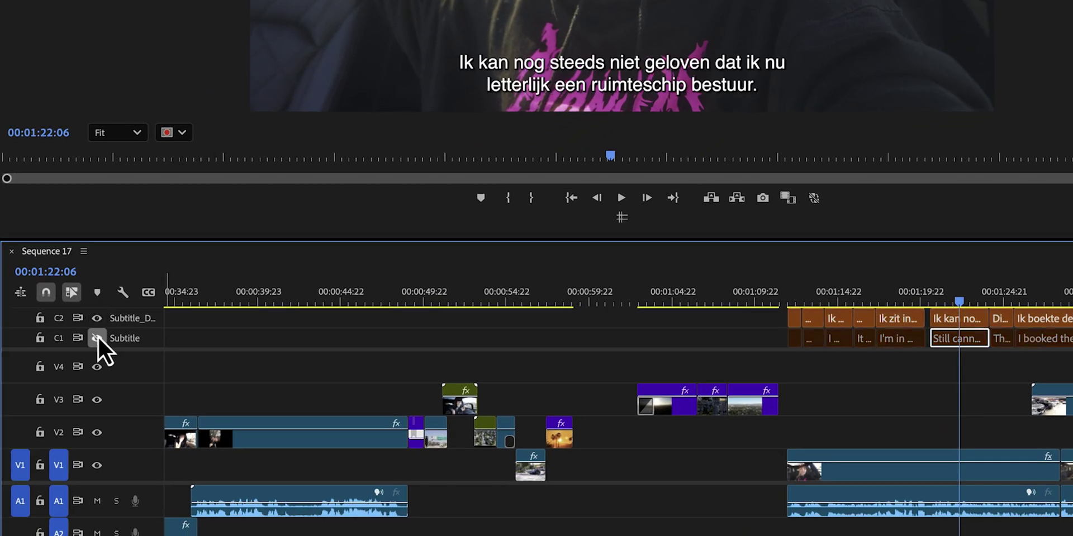
click(97, 339)
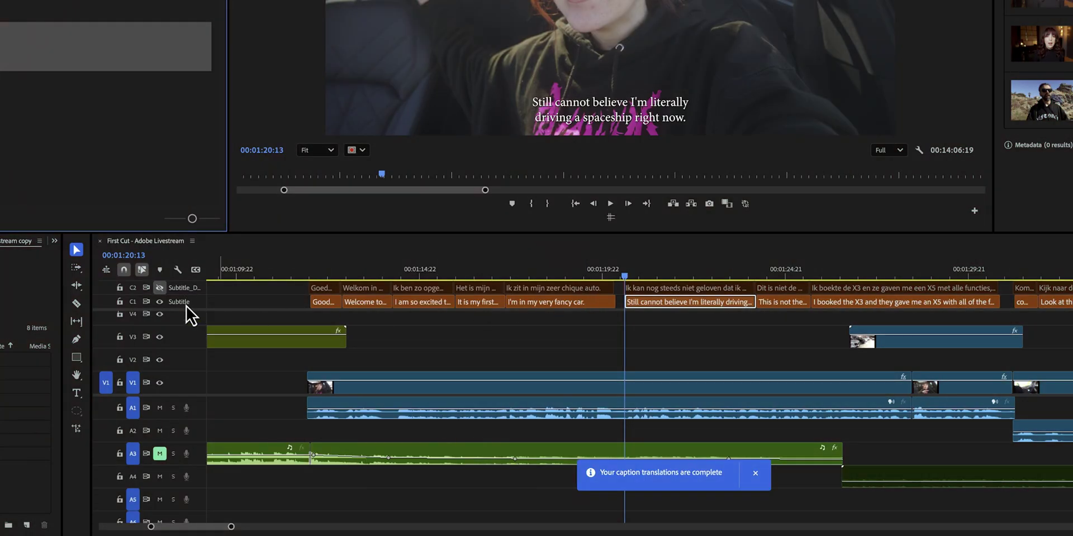
click(159, 301)
click(159, 287)
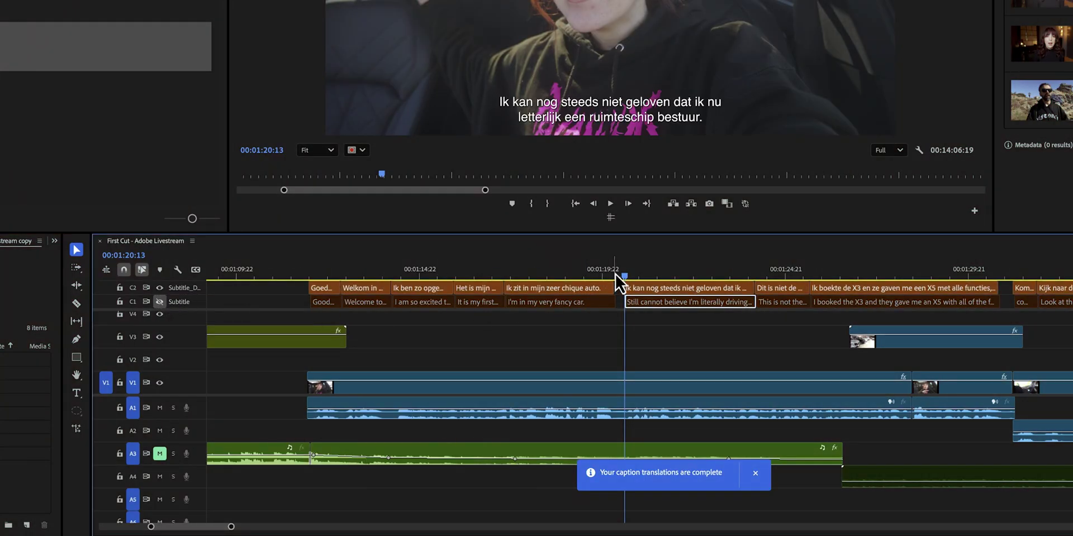
key(space)
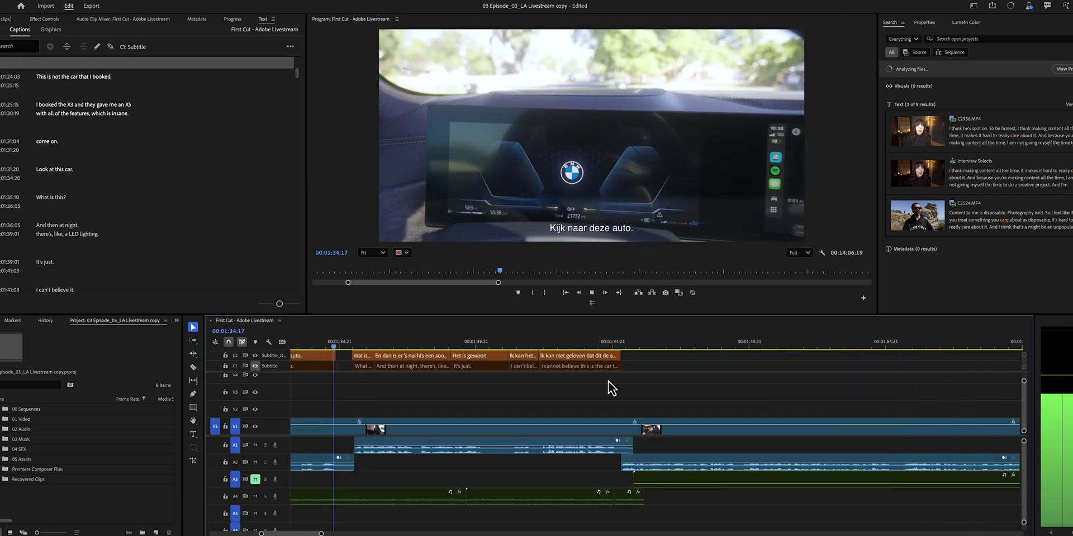
key(space)
key(d)
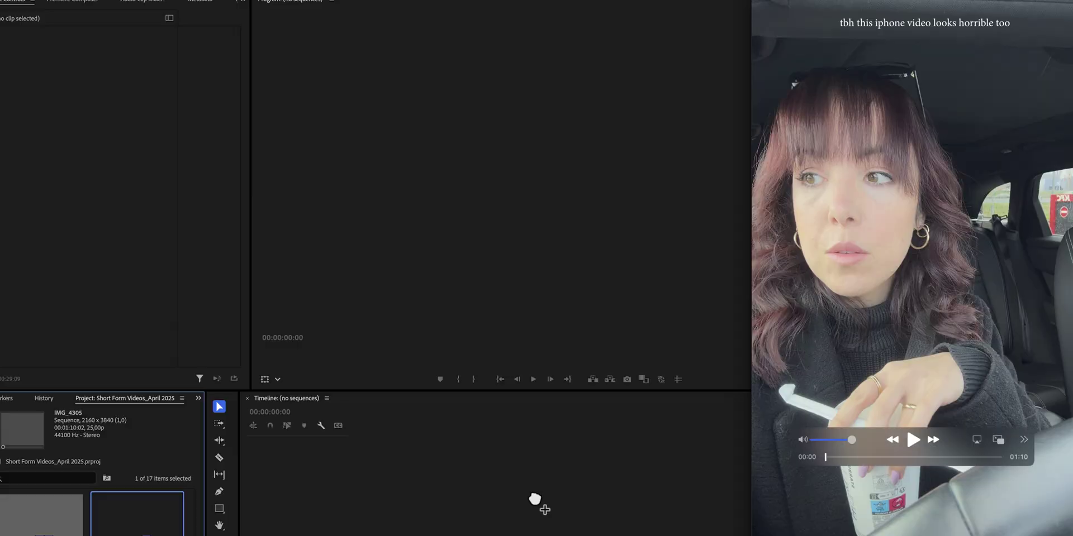
- Create a sequence from IMG_4305.MOV and open its Lumetri Color Setup dropdown
drag(539, 503, 526, 508)
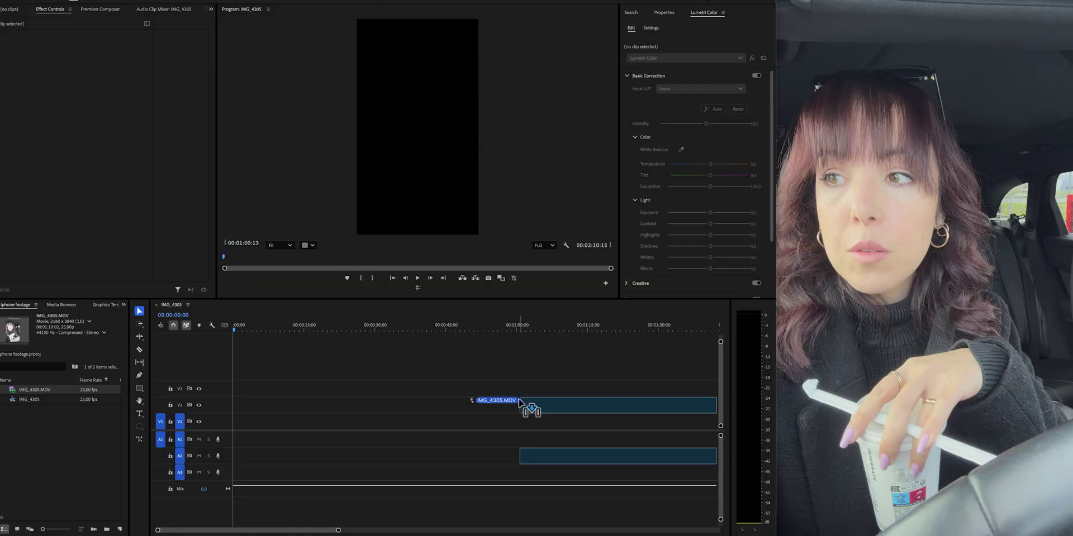
click(249, 426)
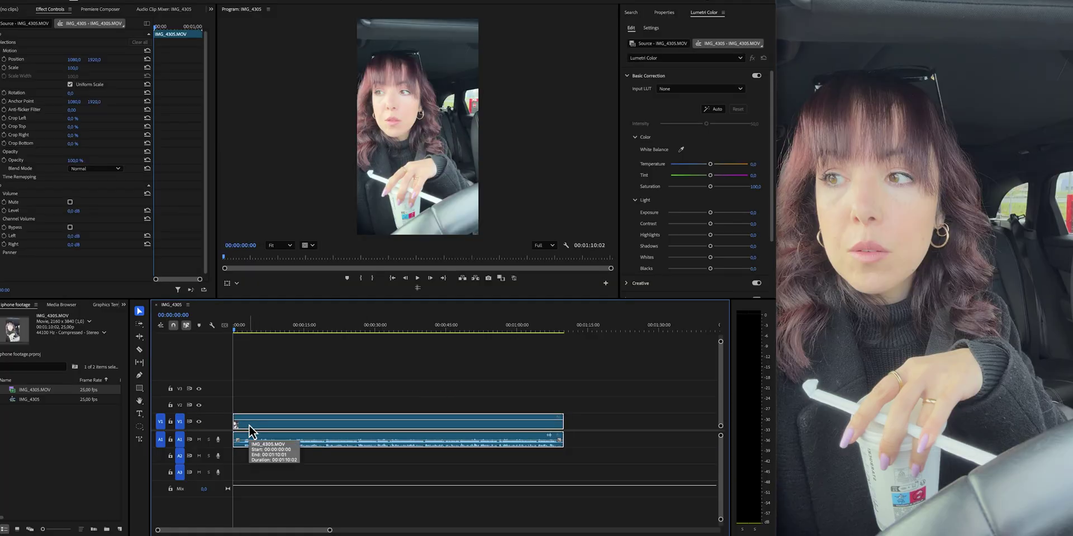
drag(381, 300, 381, 370)
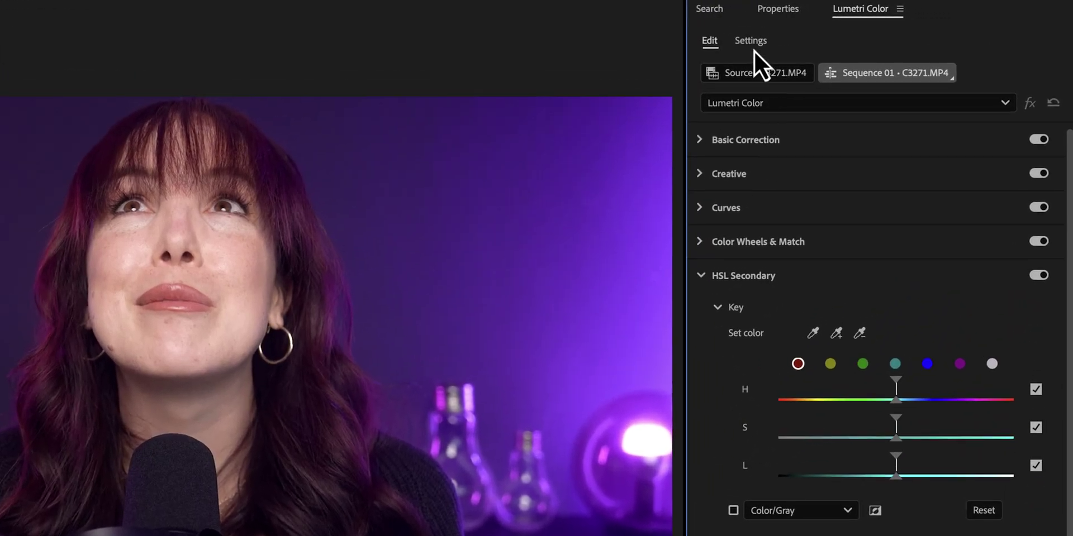
click(752, 43)
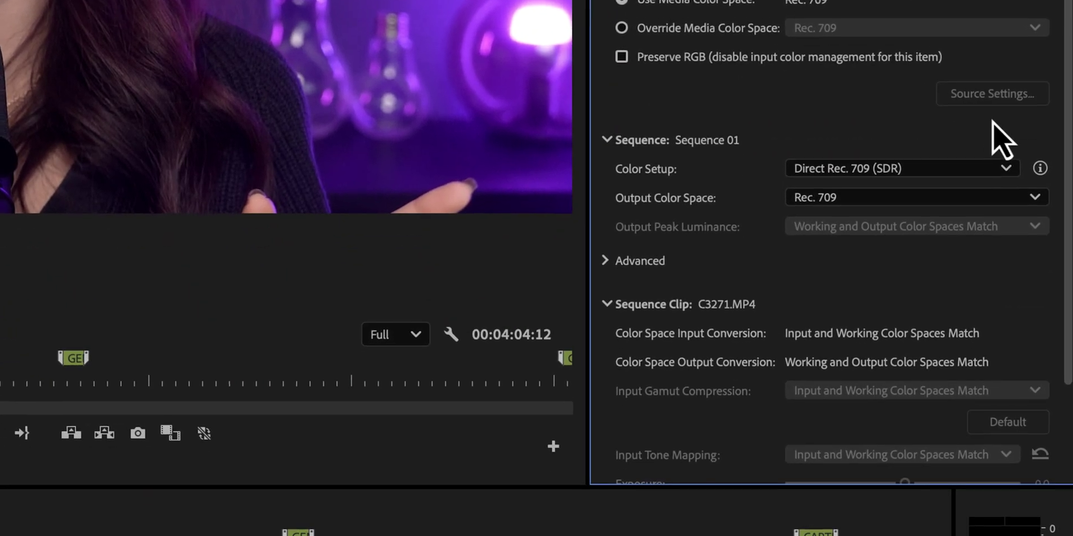
click(1006, 165)
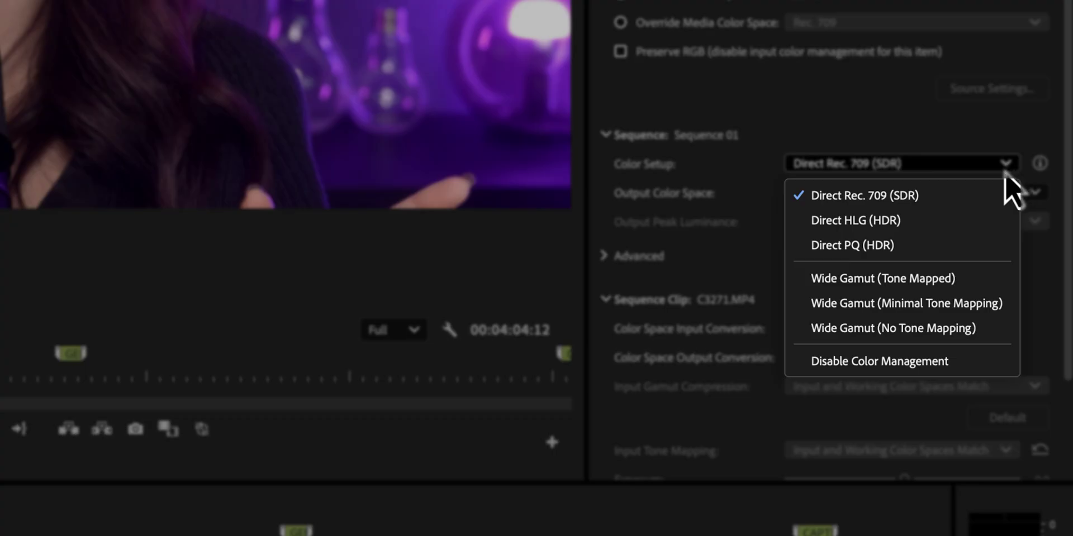